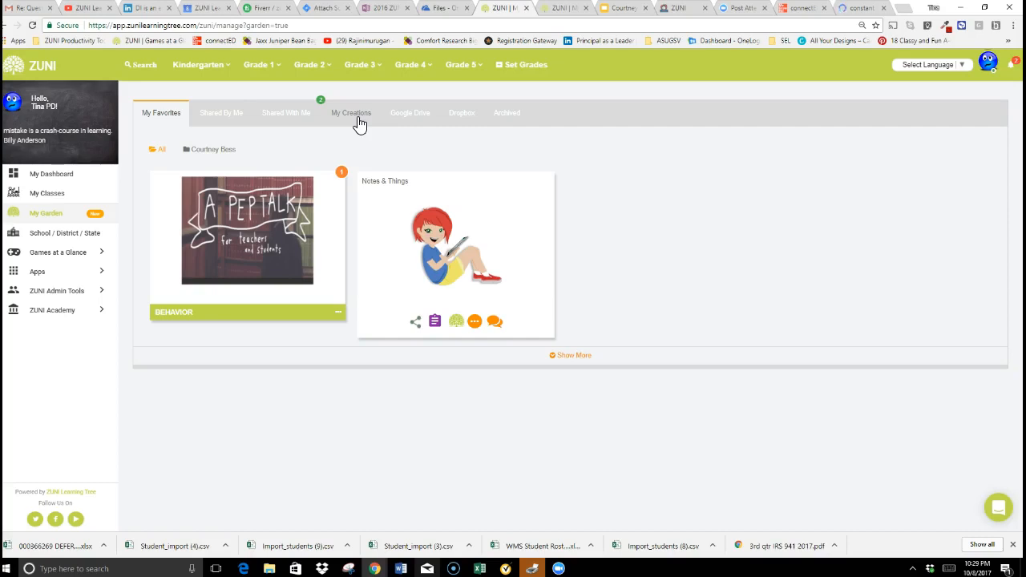
- Open the My Creations collection in My Garden
click(355, 121)
click(414, 118)
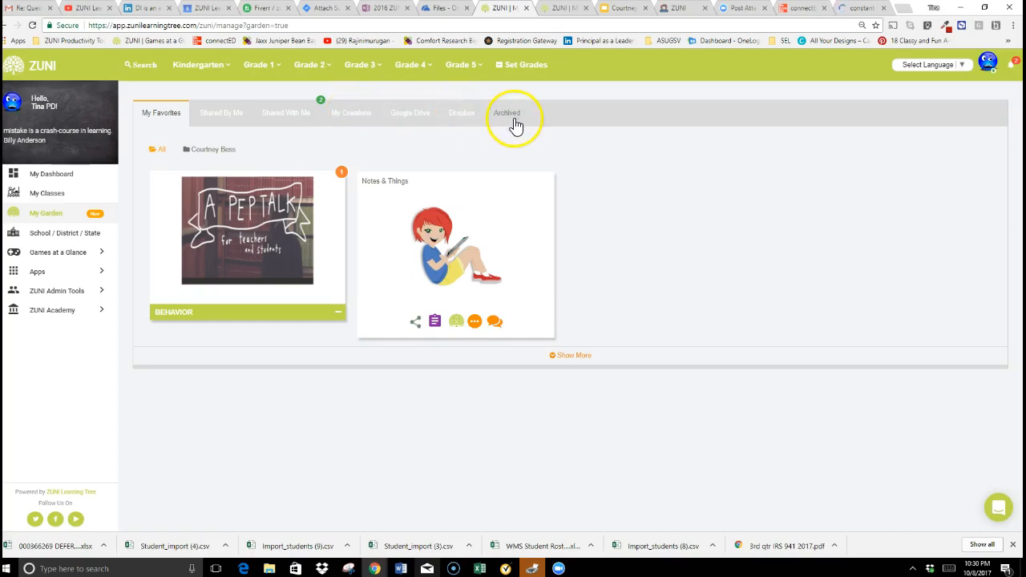
click(350, 116)
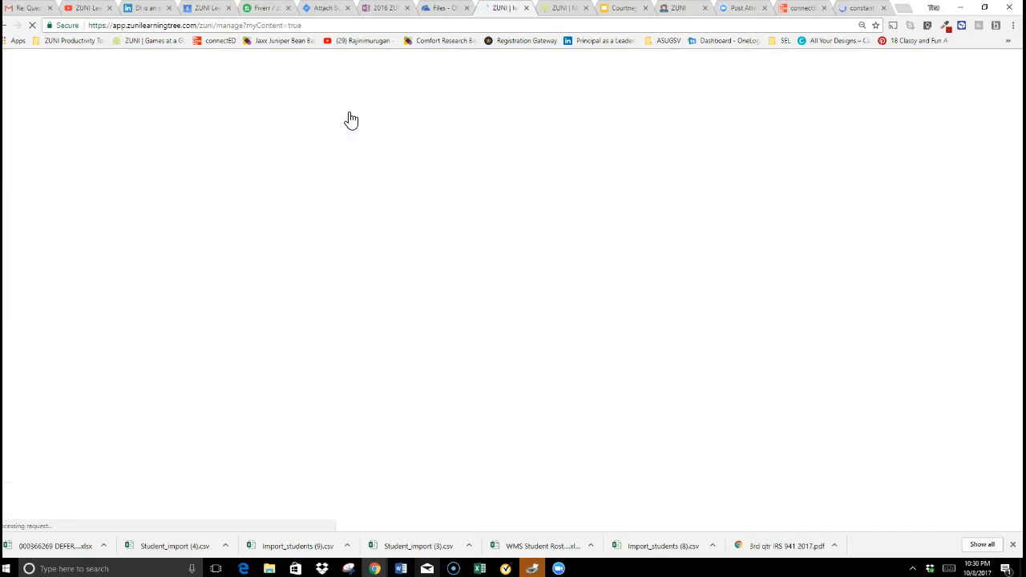
click(374, 220)
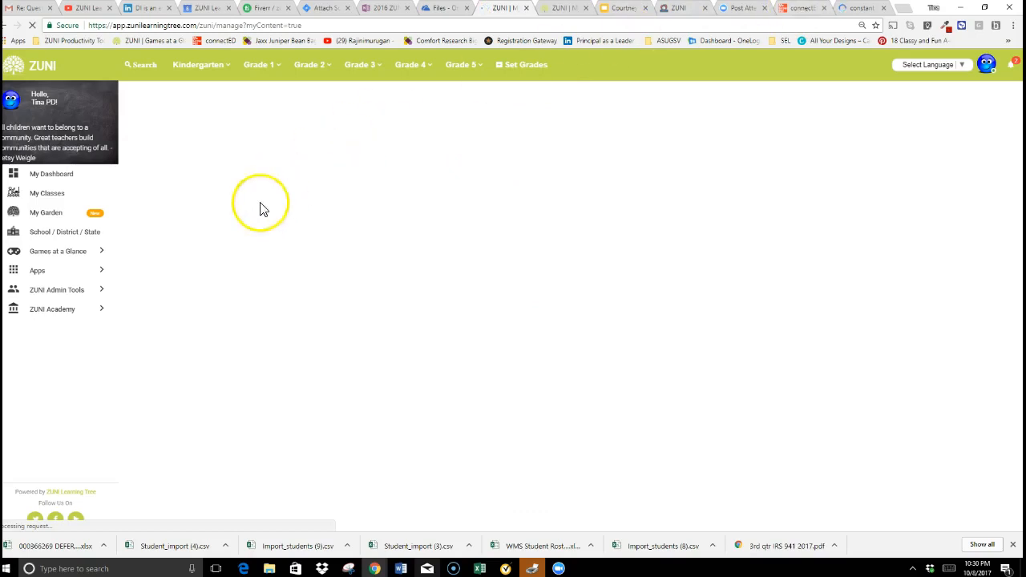
right_click(23, 559)
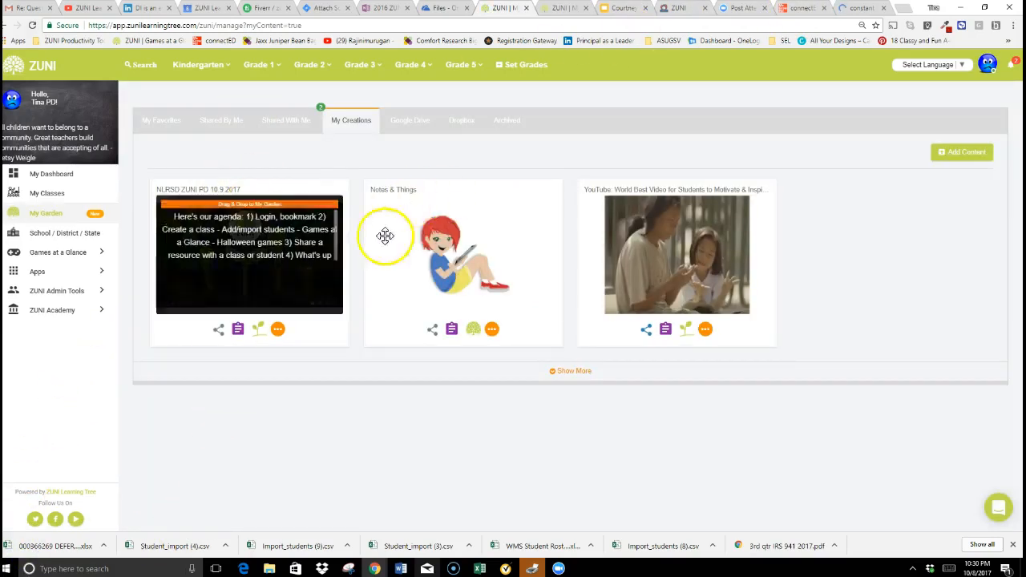
mouse_move(662, 263)
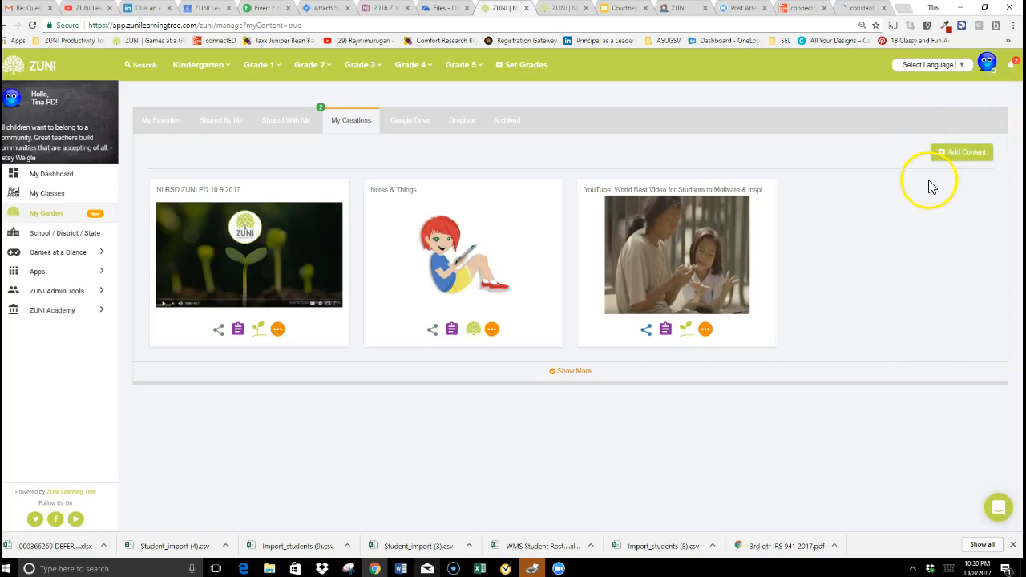
- Create new content titled "Recipe to No Bake Cookies" with the note "This is a recipe that I Love."
click(963, 158)
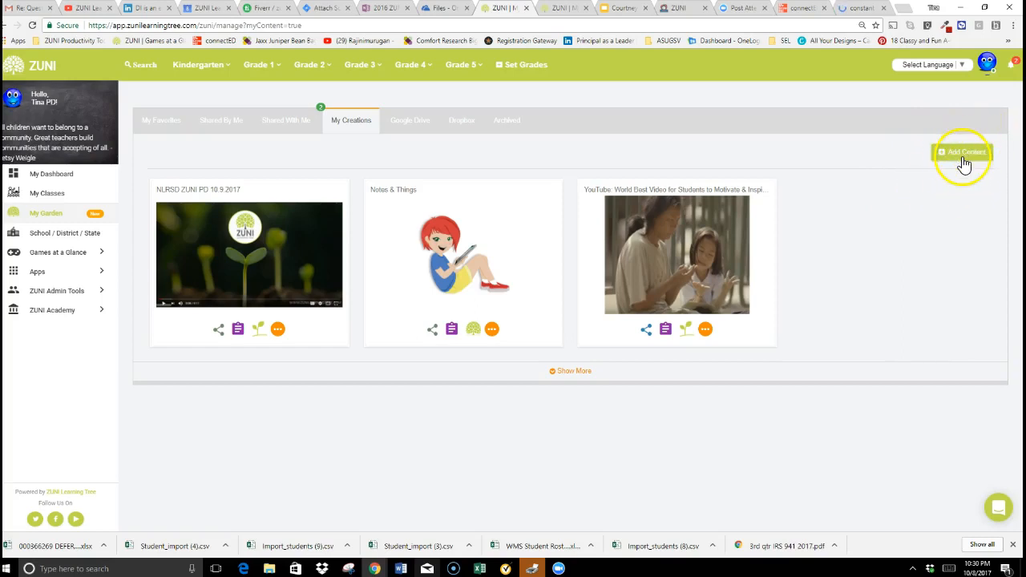
click(965, 161)
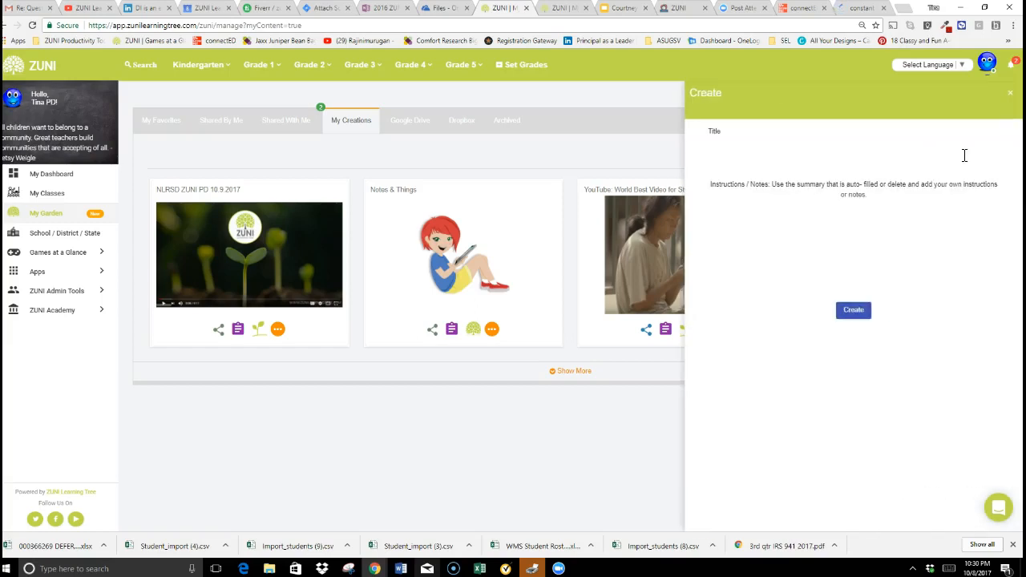
click(742, 154)
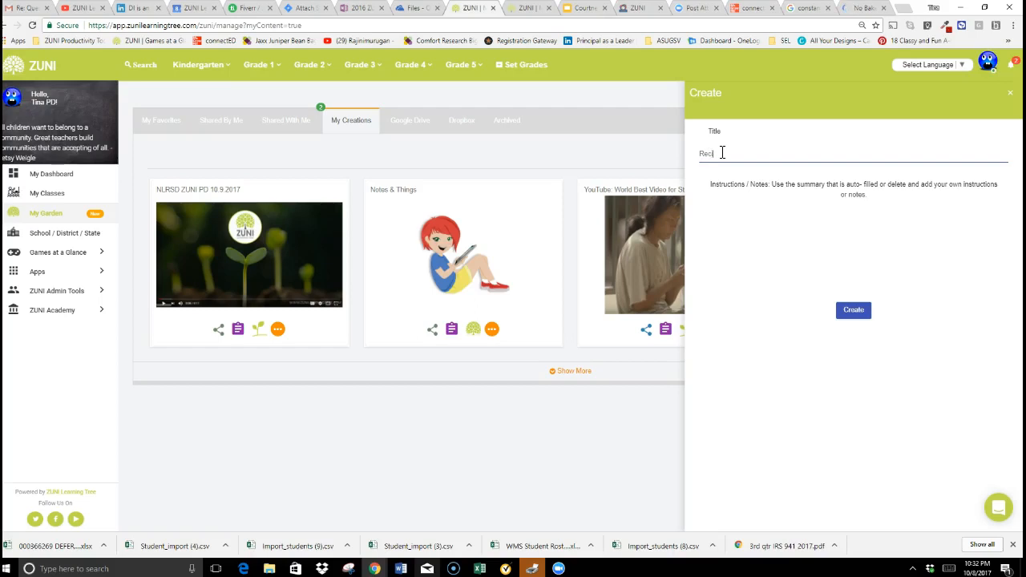
text(Bake Cookies)
click(716, 209)
click(728, 228)
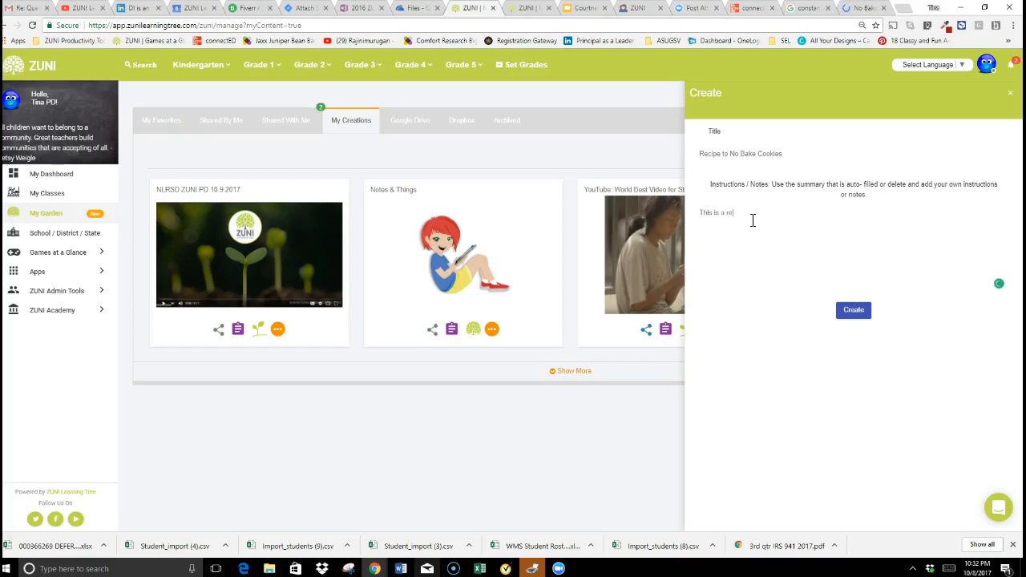
text(I)
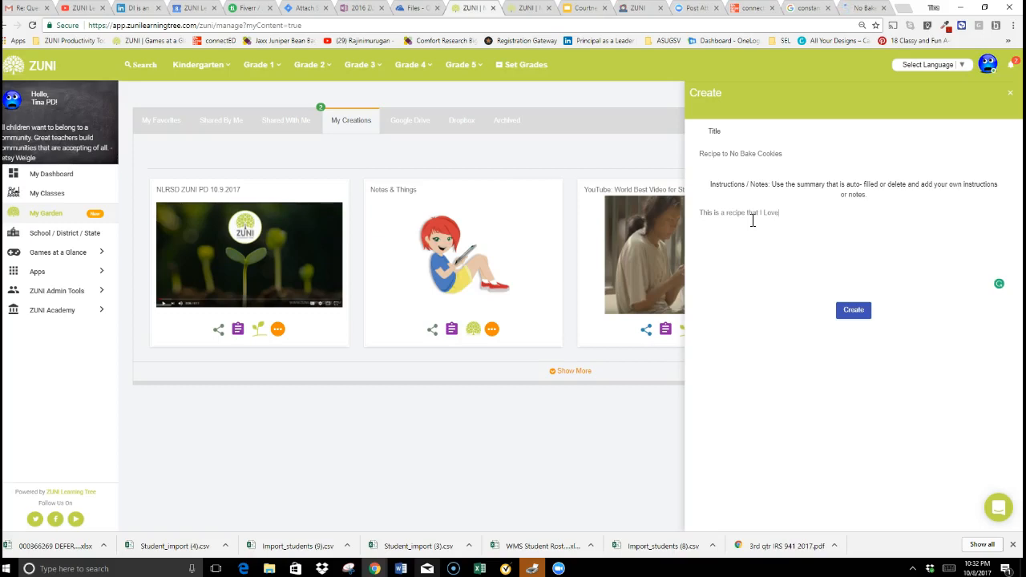
text( Love)
click(855, 312)
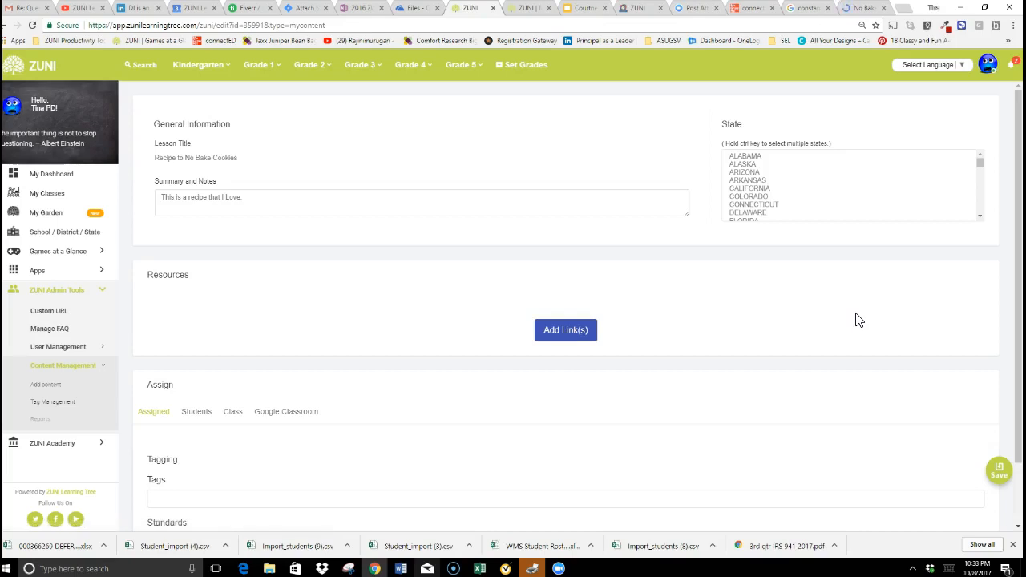
click(567, 336)
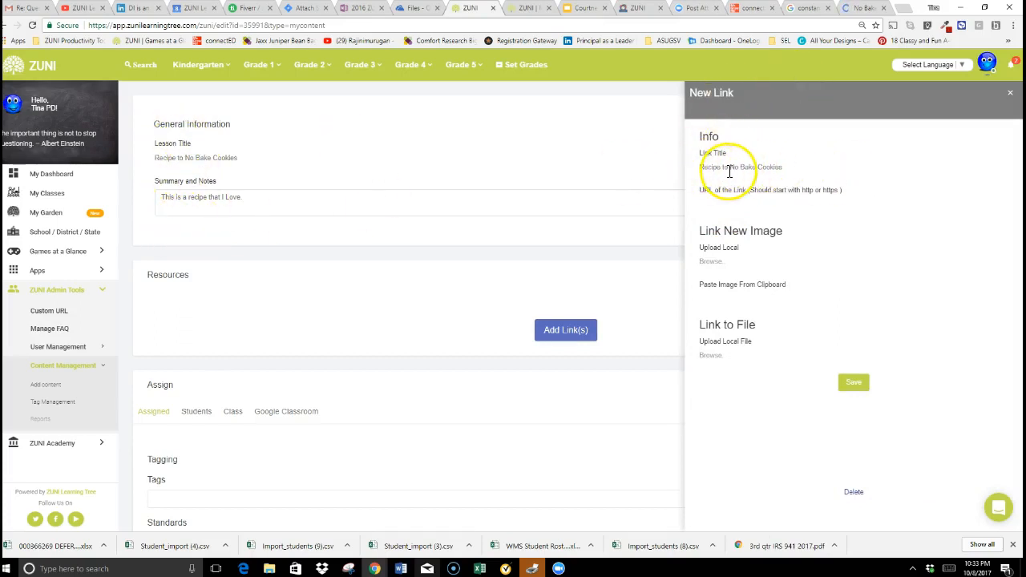
click(858, 8)
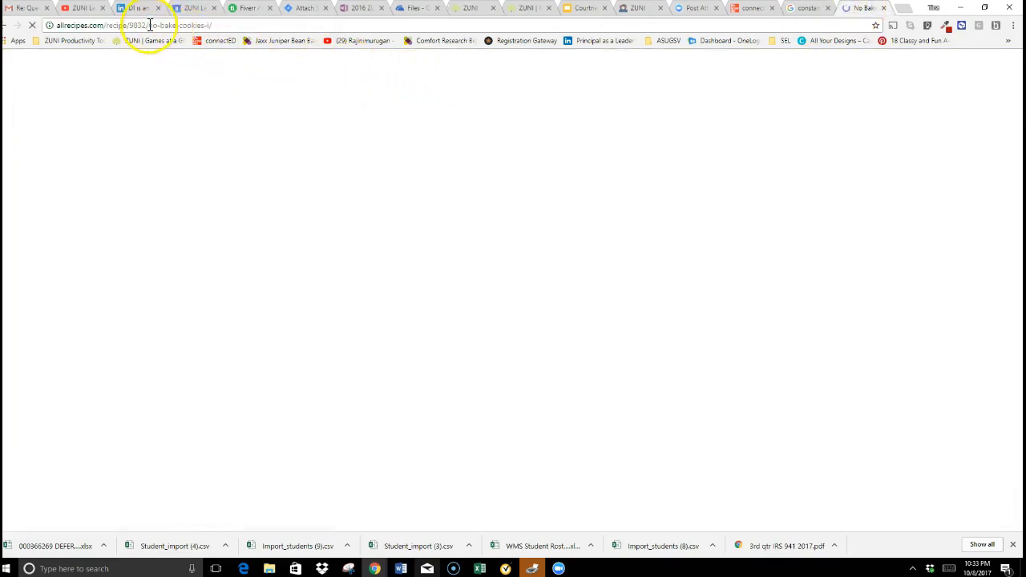
click(146, 25)
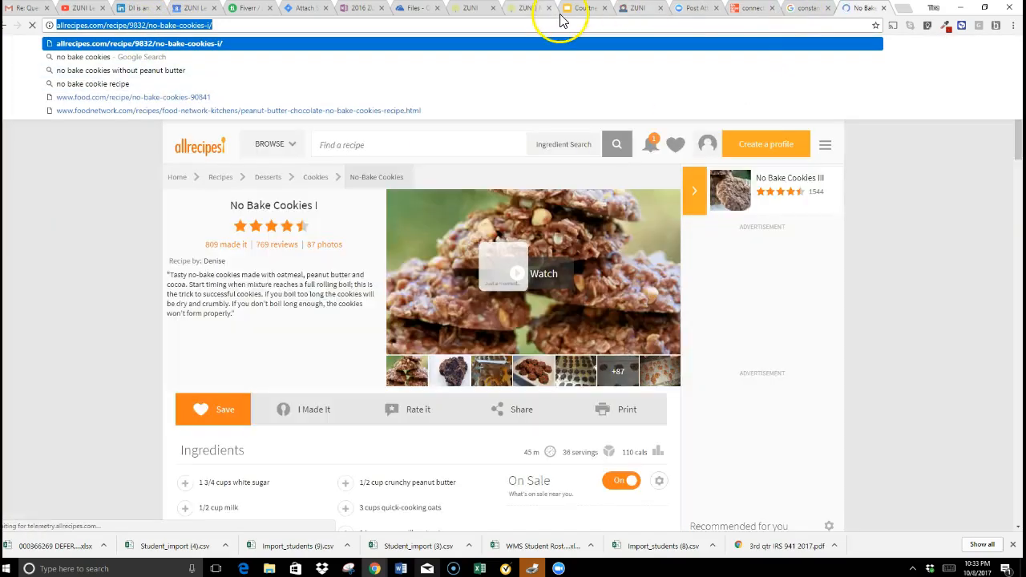
click(519, 9)
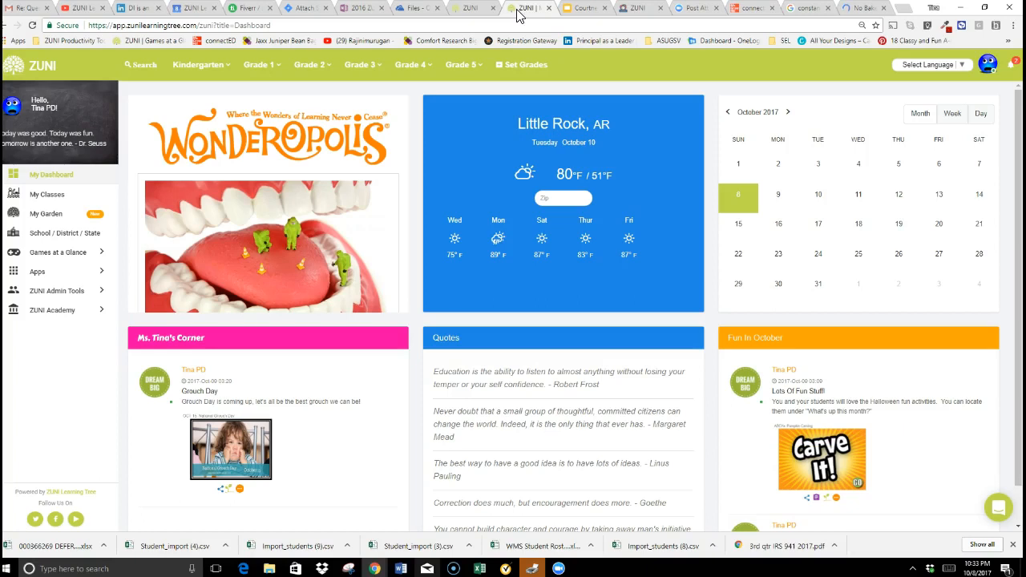
click(469, 11)
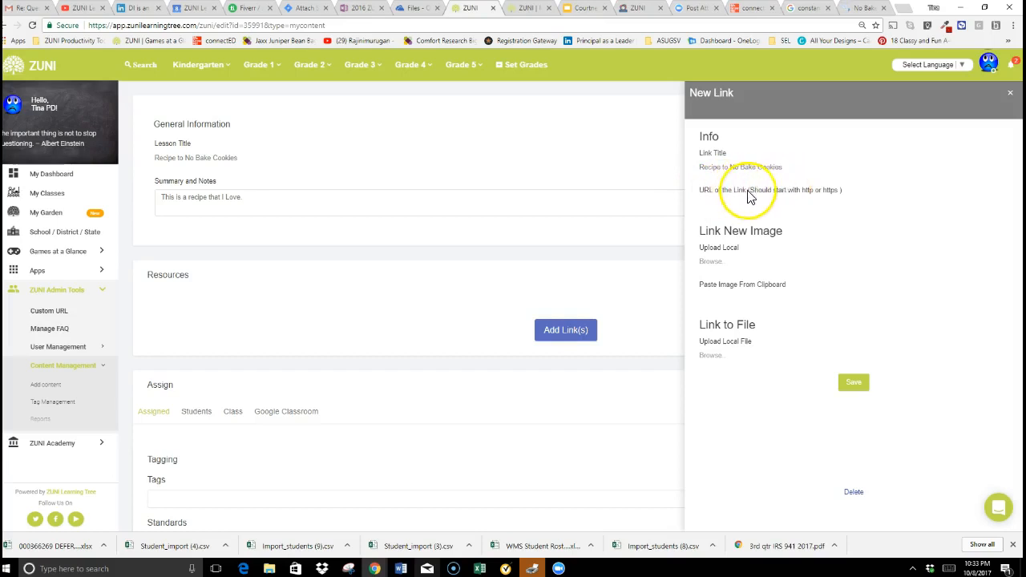
click(711, 206)
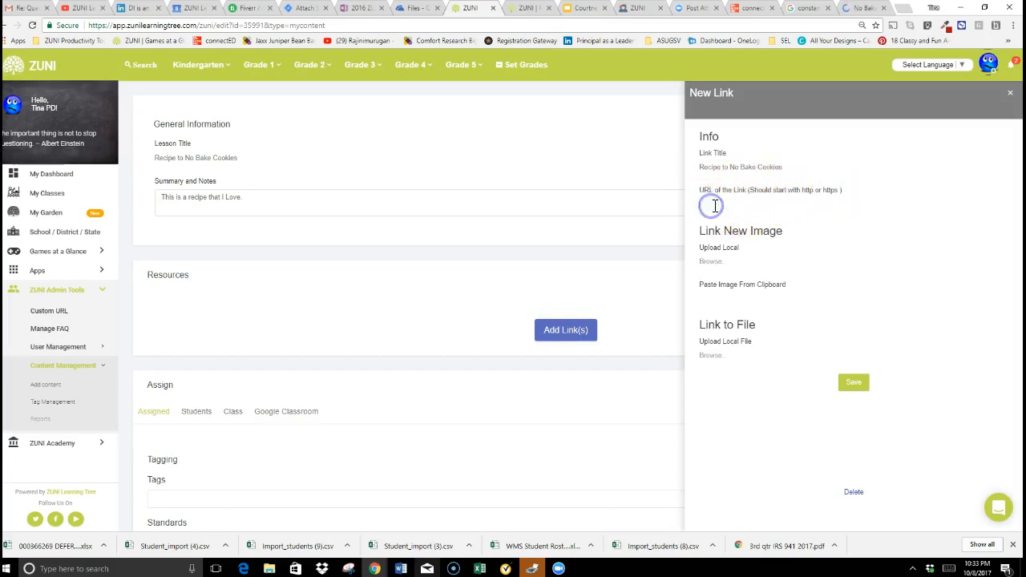
text(http://allrecipes.com/recipe/9832/no-bake-cookies-ii/)
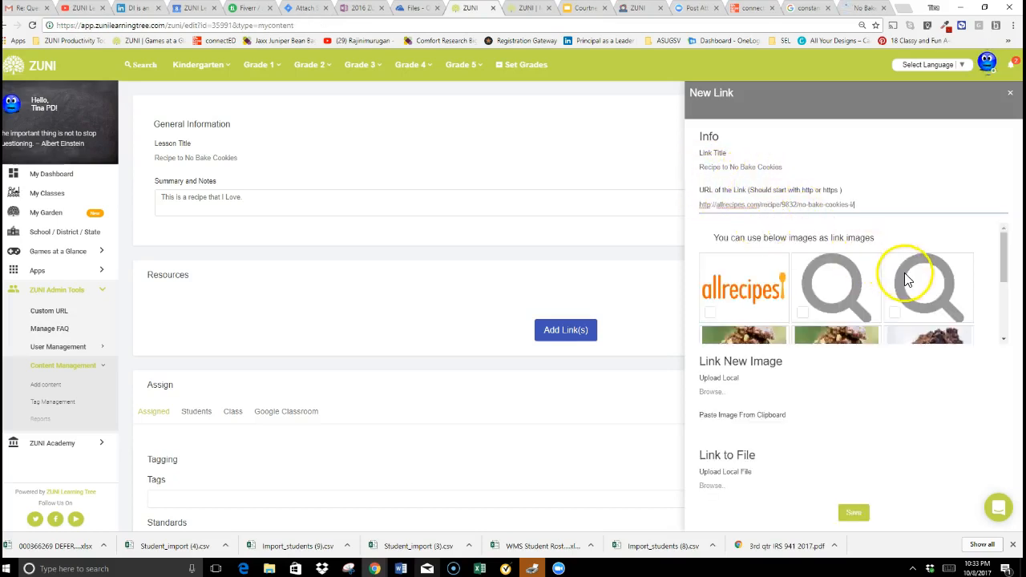
- Choose the second stacked-cookies picture from the suggested images as the link image and save the link
scroll(905, 277, down, 2)
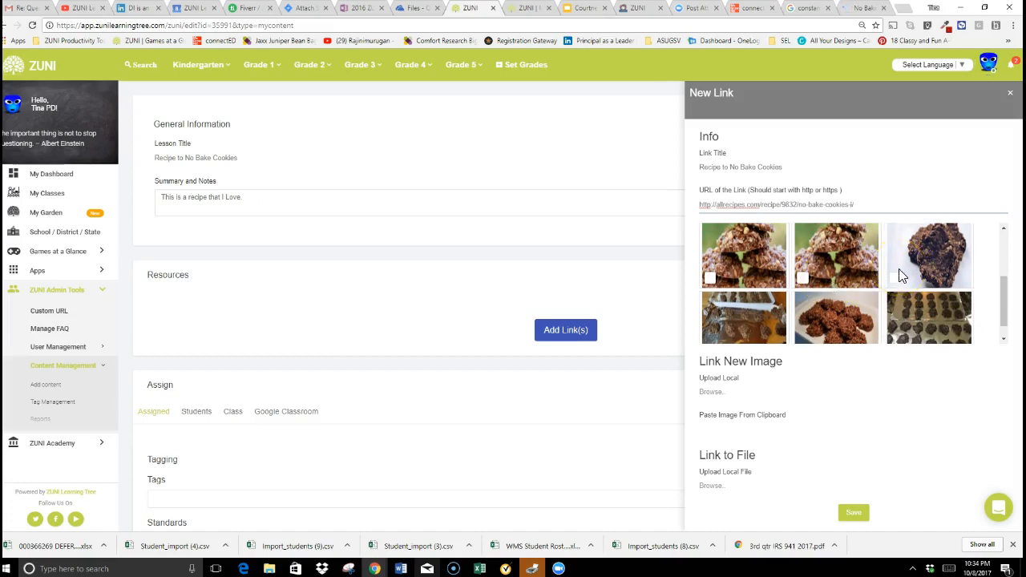
click(804, 279)
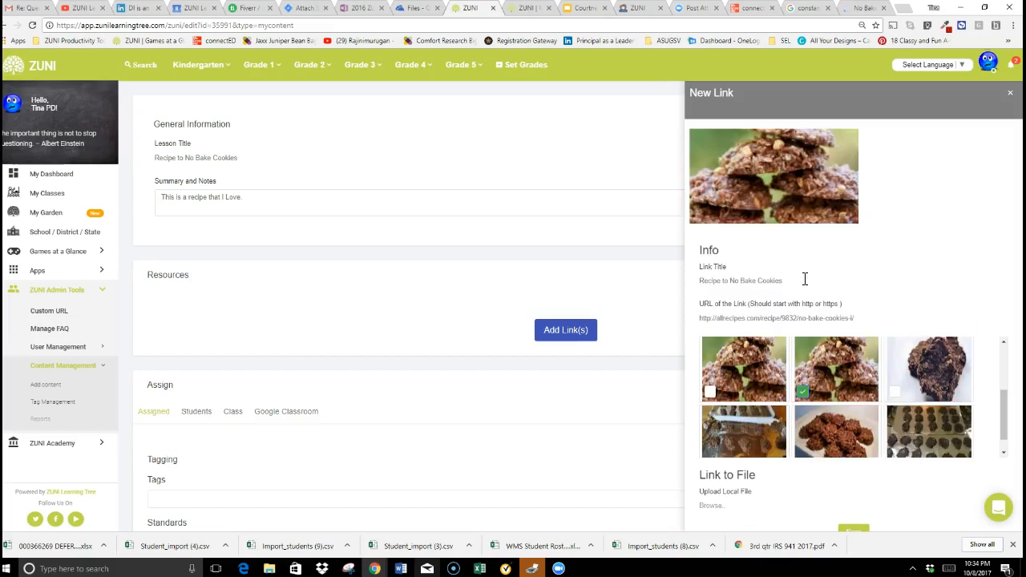
scroll(800, 425, down, 3)
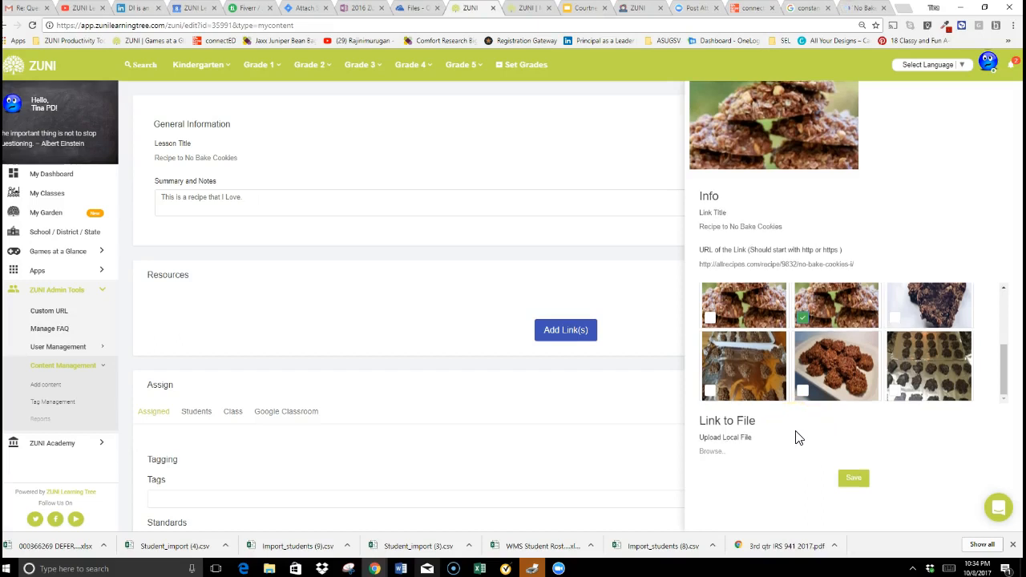
scroll(797, 437, down, 1)
click(854, 424)
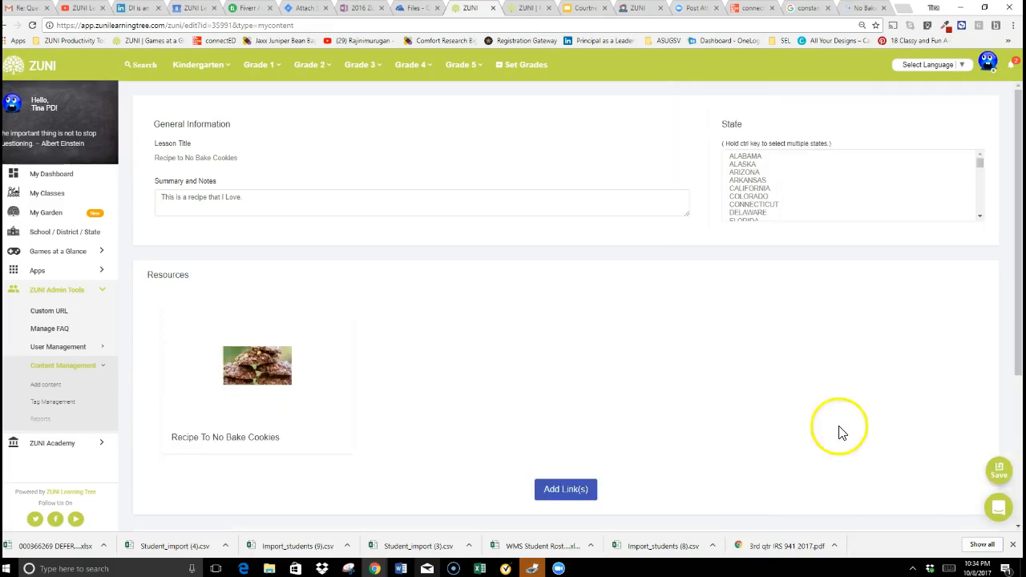
- Open the saved recipe link for editing, and capture the large cookie photo with its thumbnails from the Allrecipes page using Snipping Tool
mouse_move(271, 352)
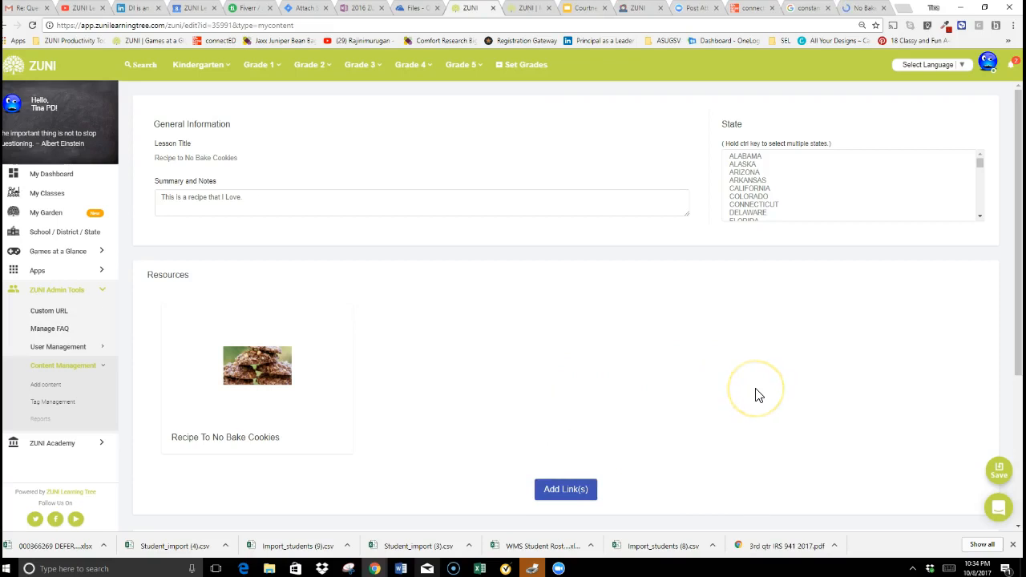
mouse_move(239, 384)
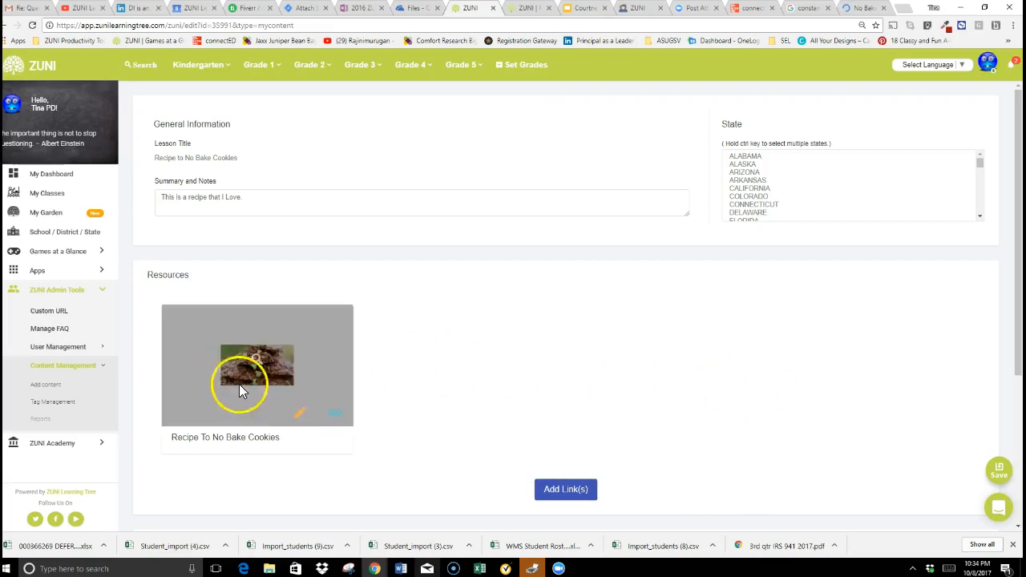
click(297, 415)
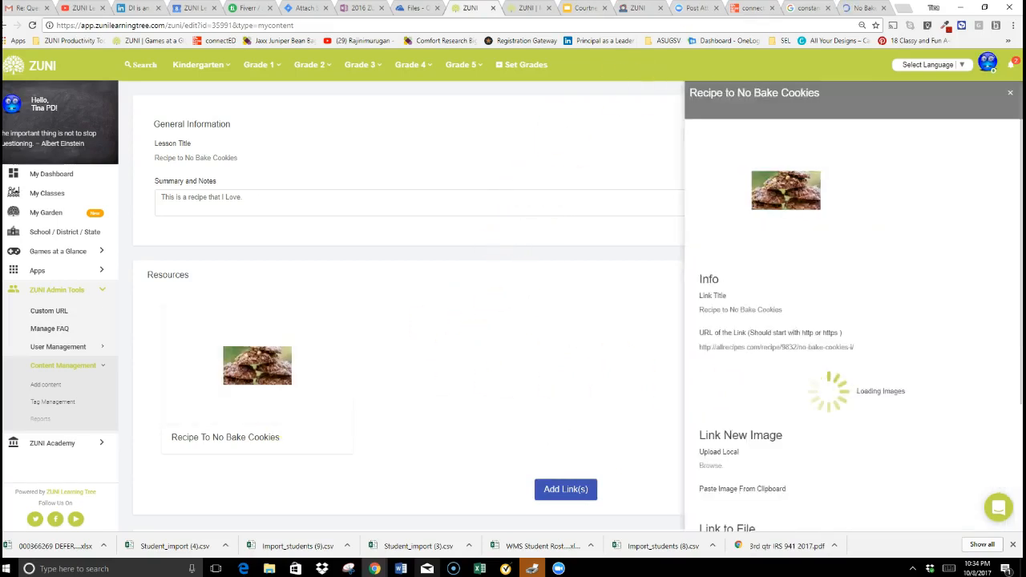
click(860, 9)
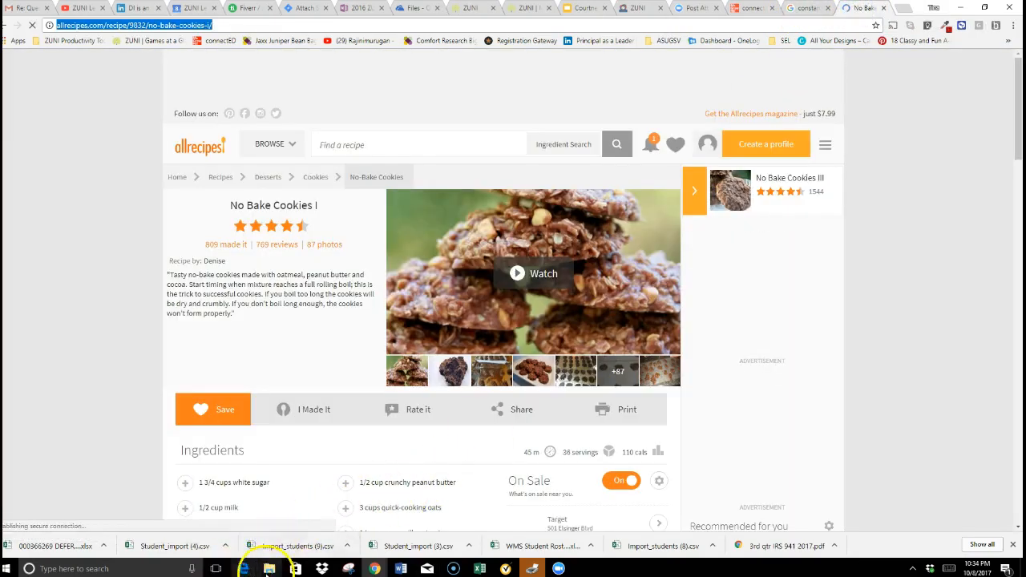
click(348, 569)
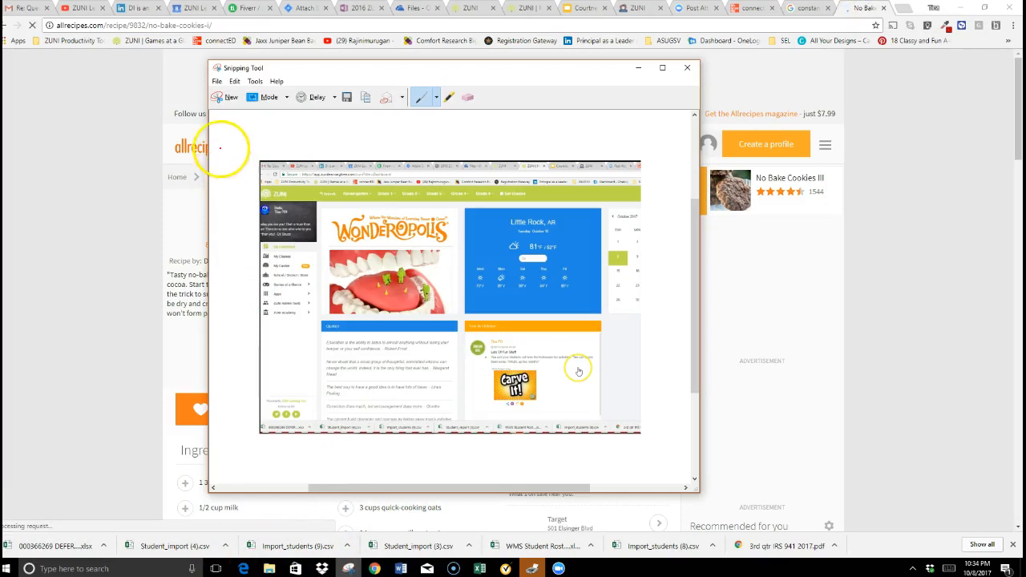
click(230, 99)
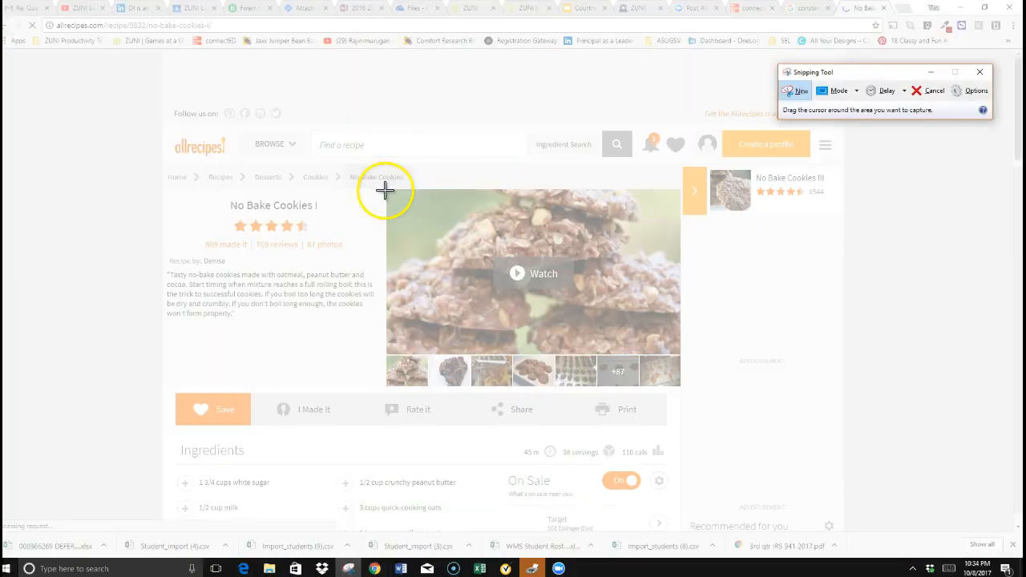
drag(385, 190, 681, 391)
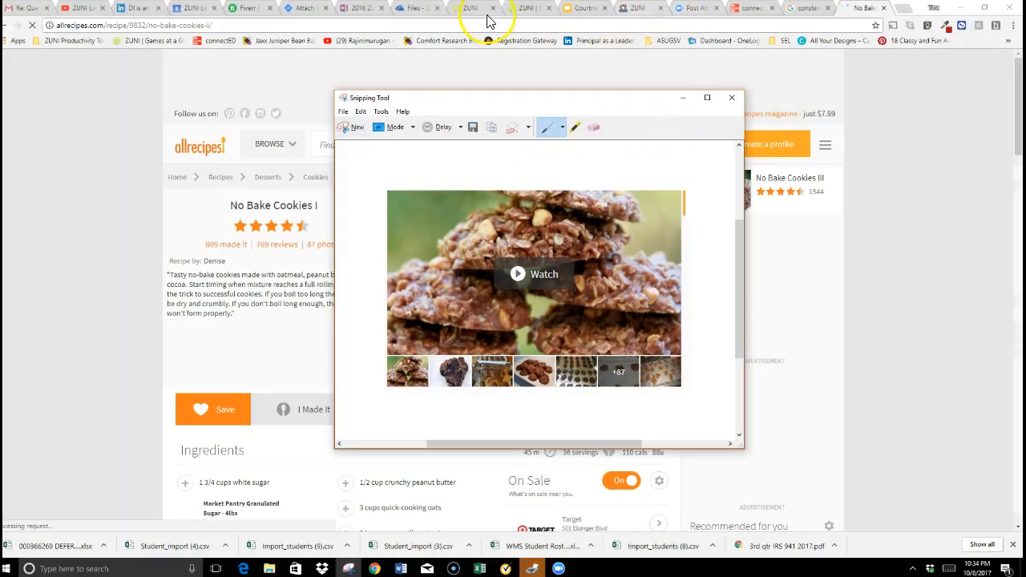
- Back in ZUNI, replace the recipe link's image with the captured snip from the clipboard and save the link
click(473, 9)
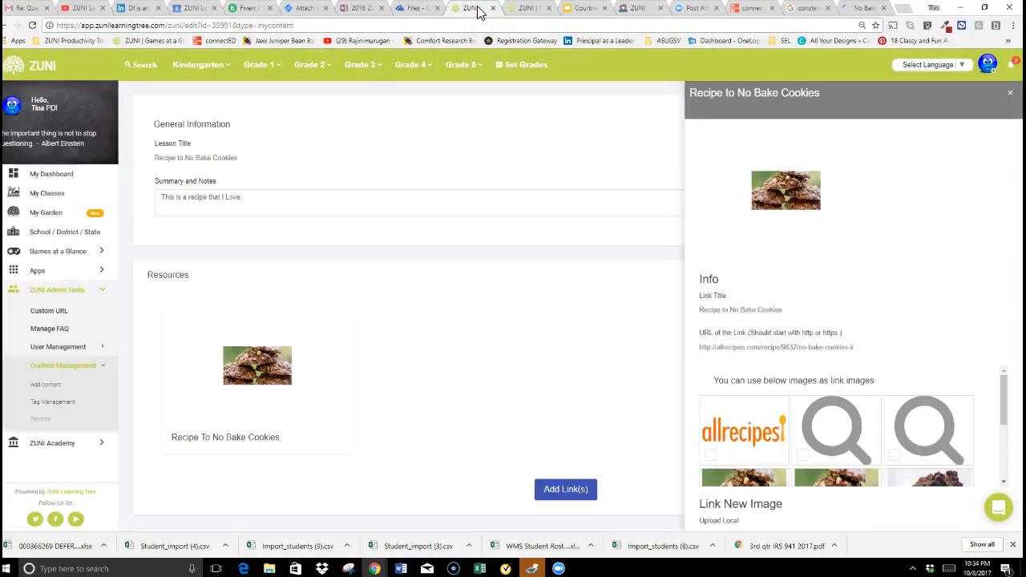
scroll(733, 415, down, 1)
scroll(733, 415, down, 5)
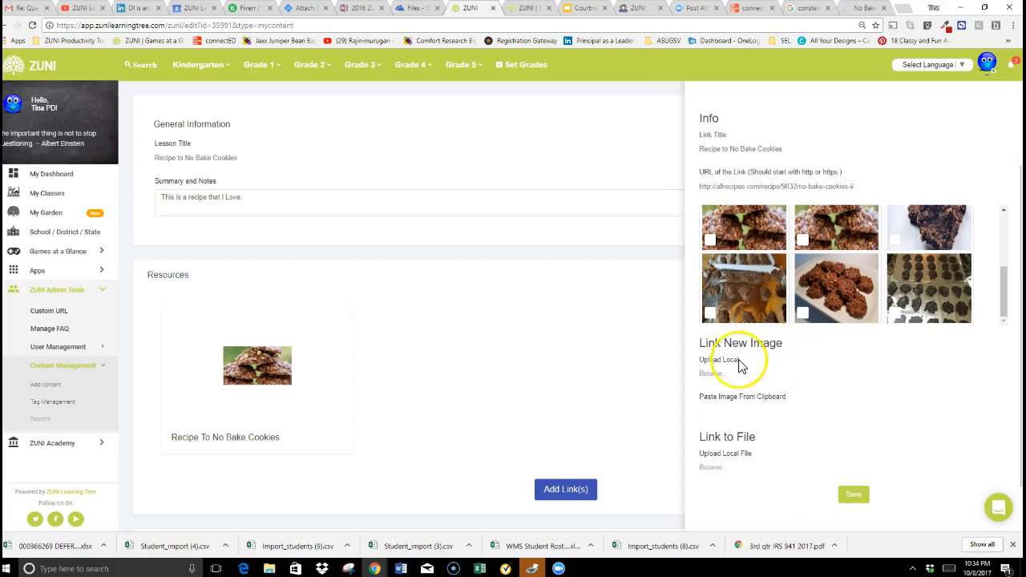
click(723, 406)
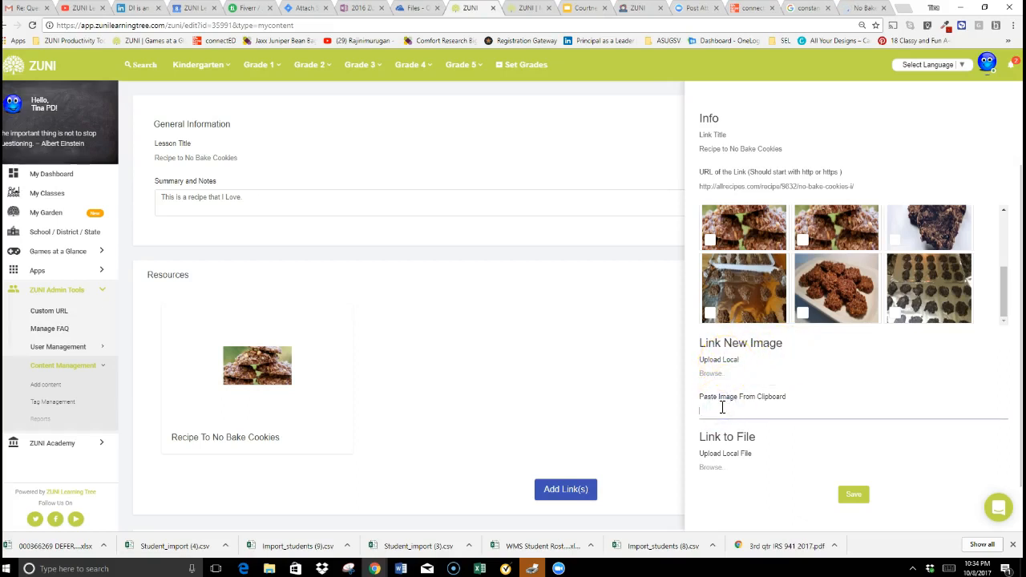
key(ctrl+v)
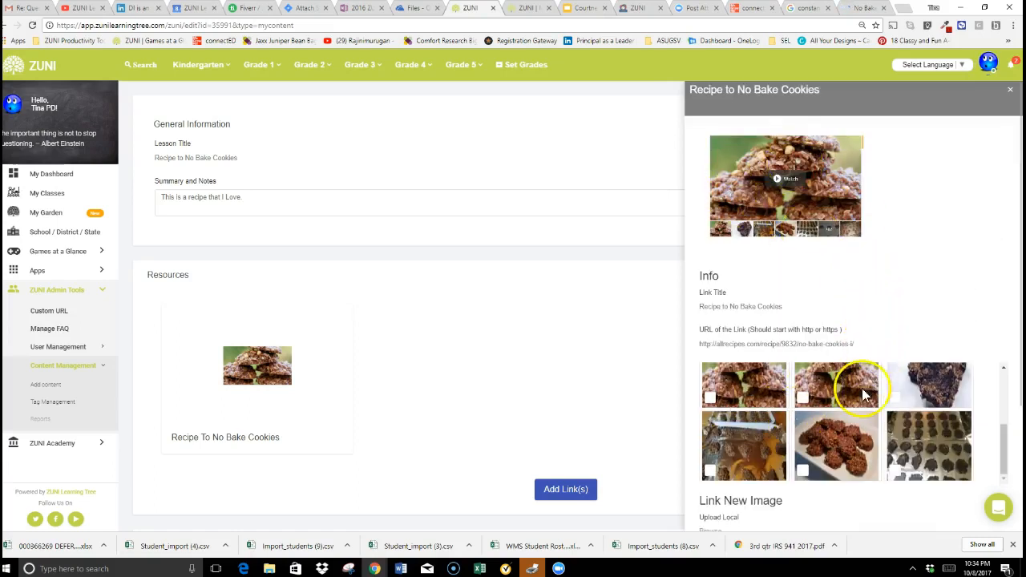
scroll(841, 423, down, 3)
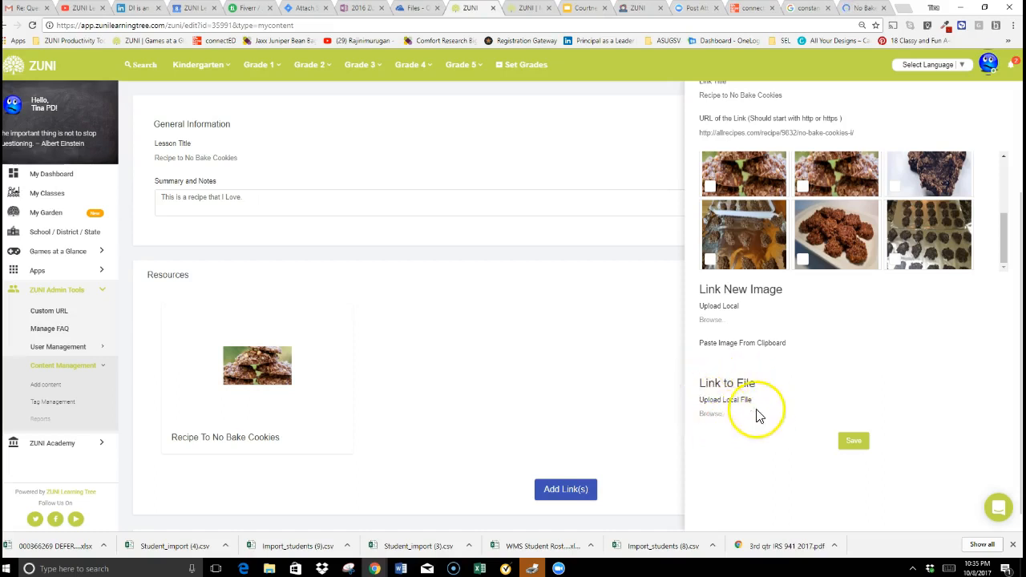
click(854, 442)
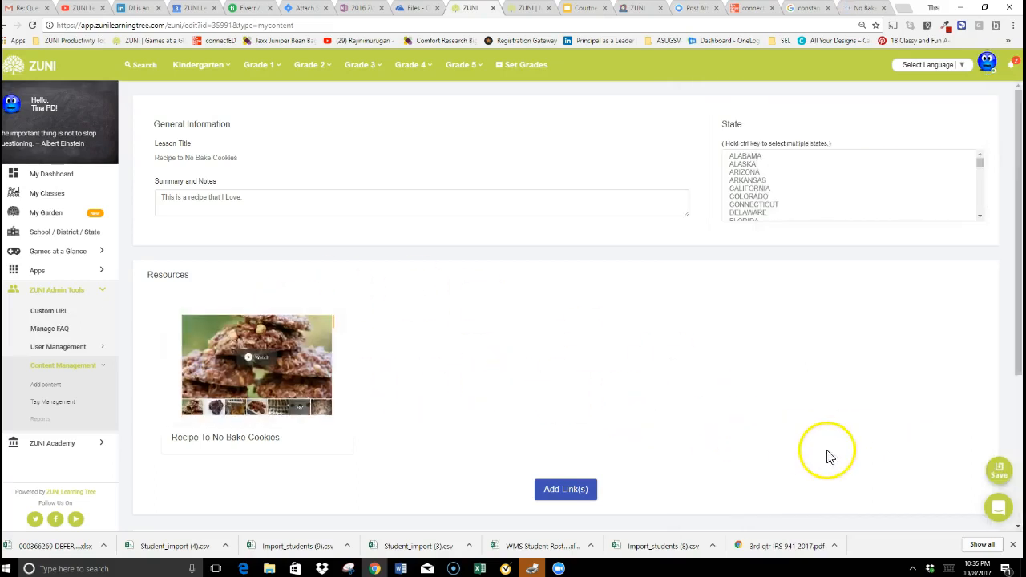
- Save the recipe content and decline adding another content item
click(995, 479)
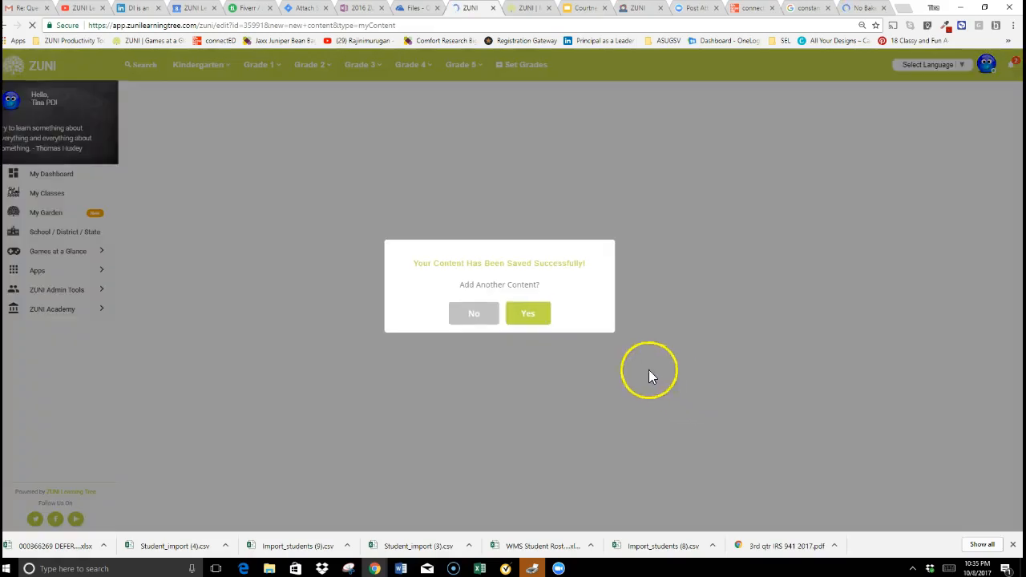
click(539, 319)
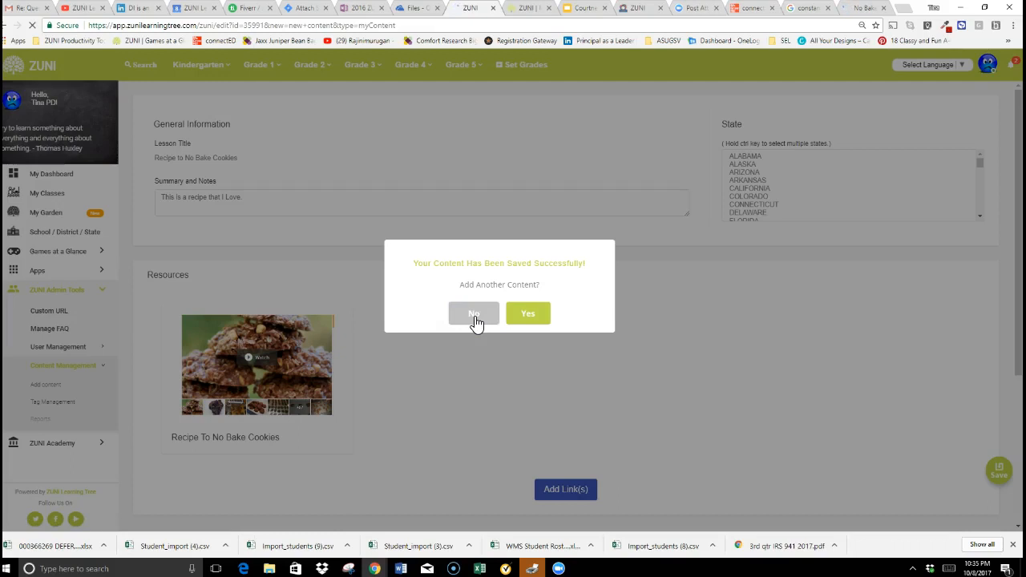
click(475, 319)
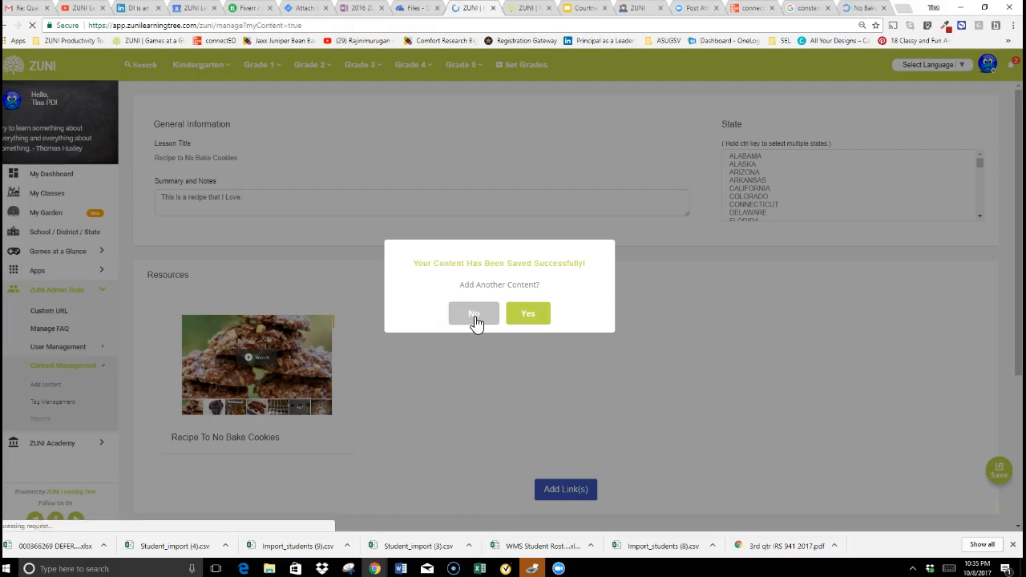